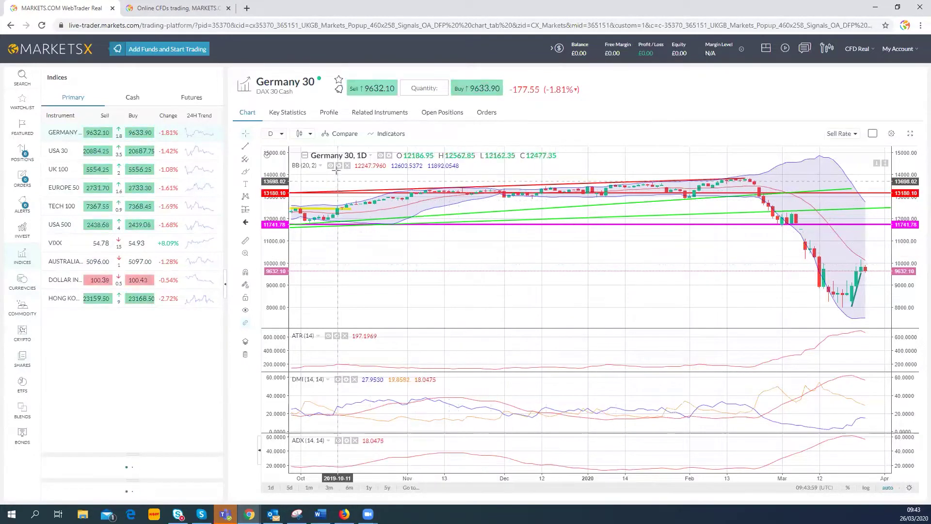
Browse the indicator list and close it without adding an indicator
click(394, 136)
scroll(528, 252, down, 8)
scroll(532, 262, down, 5)
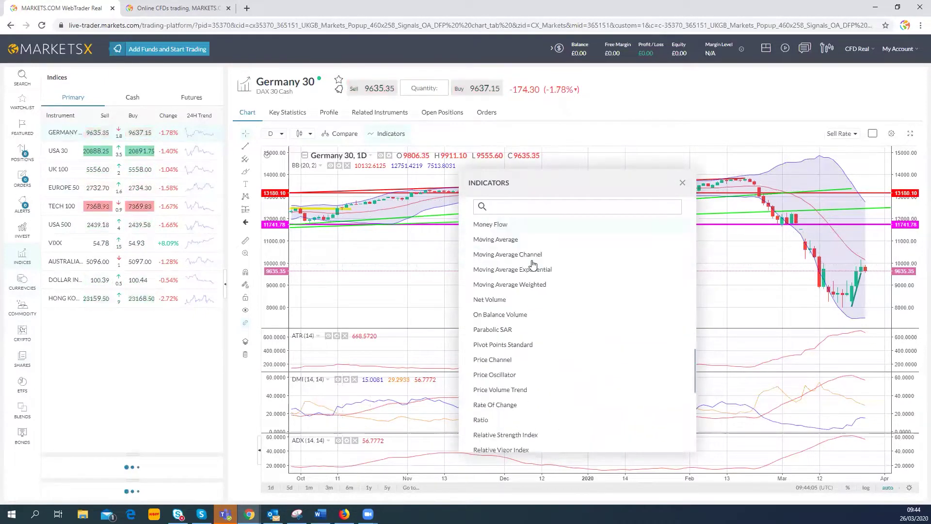
scroll(547, 309, up, 13)
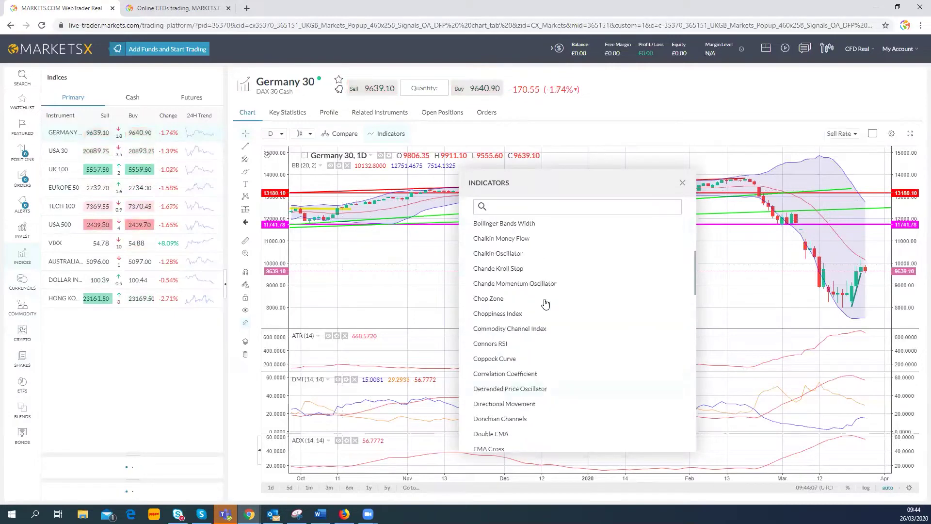
click(681, 182)
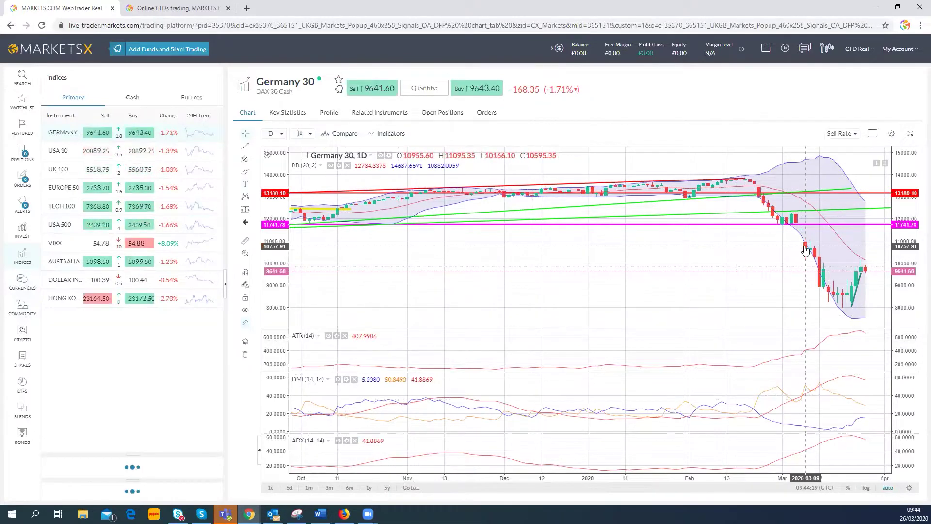
Open the Bollinger Bands settings and confirm them unchanged
scroll(805, 250, up, 1)
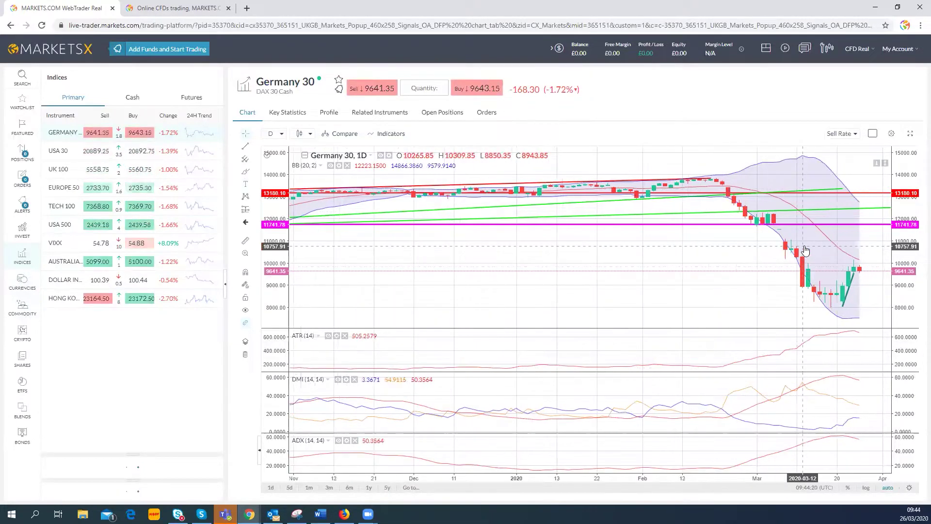
click(339, 166)
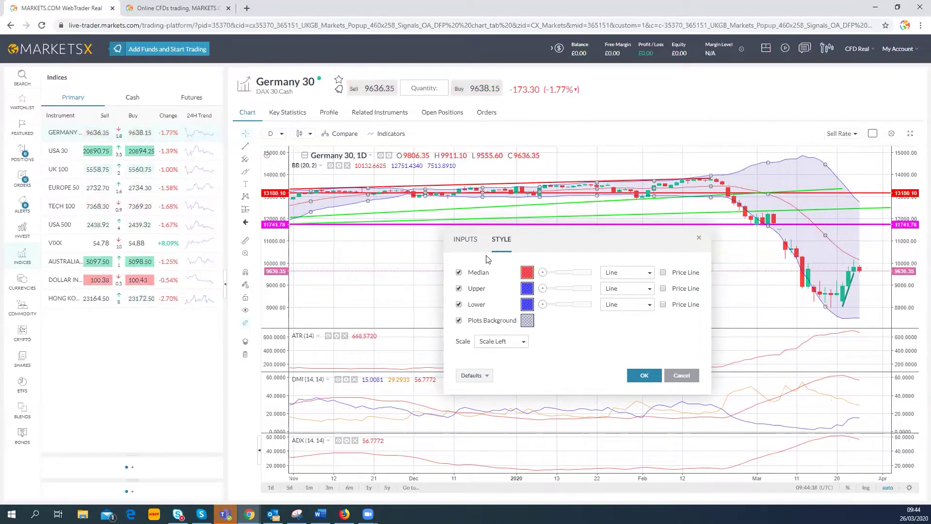
click(637, 375)
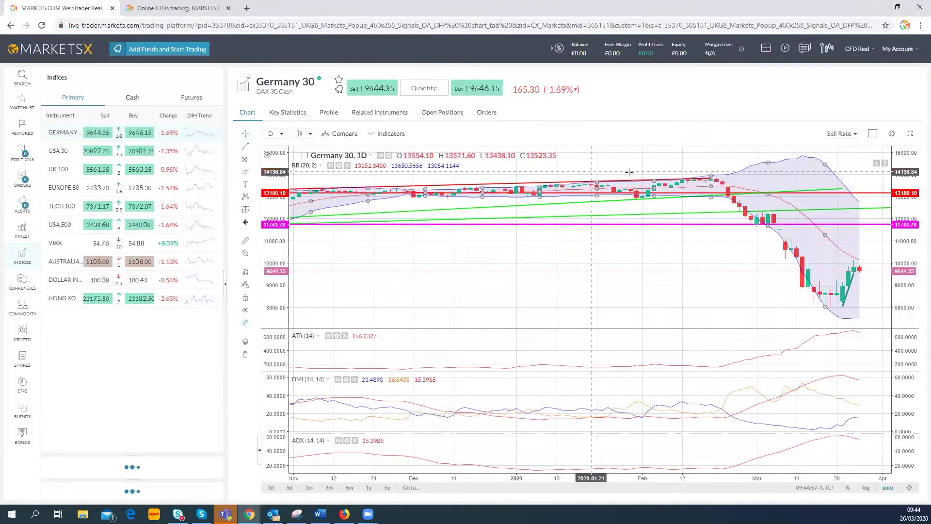
Change the Germany 30 chart timeframe from D to 1 hour candles
scroll(741, 238, up, 1)
scroll(742, 238, up, 3)
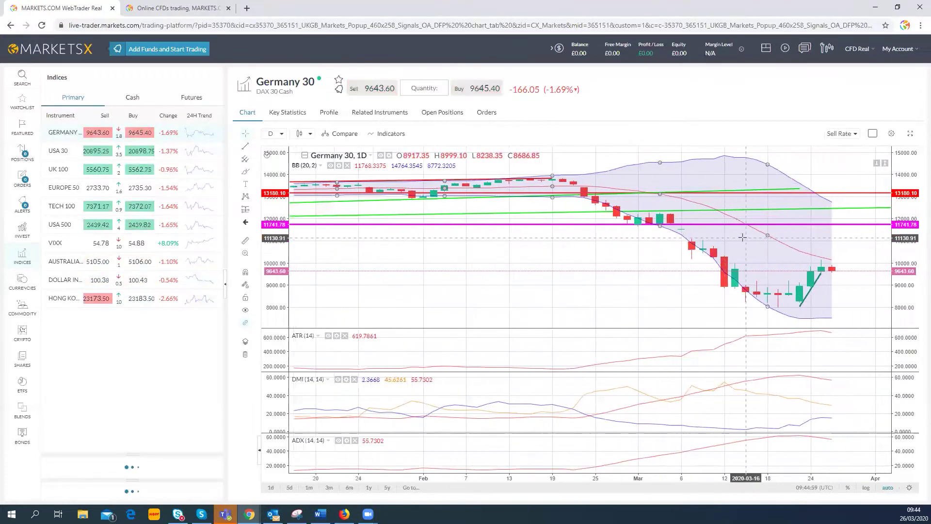
scroll(742, 238, up, 2)
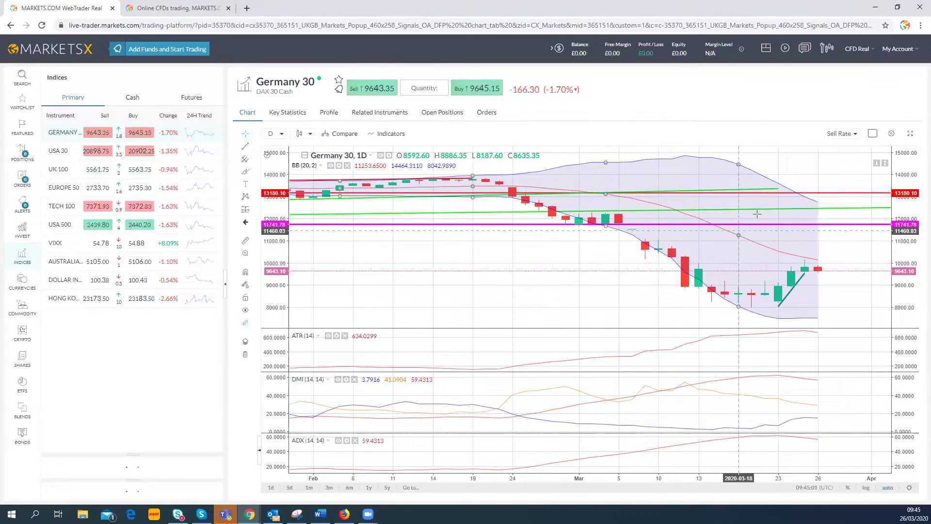
scroll(561, 237, down, 4)
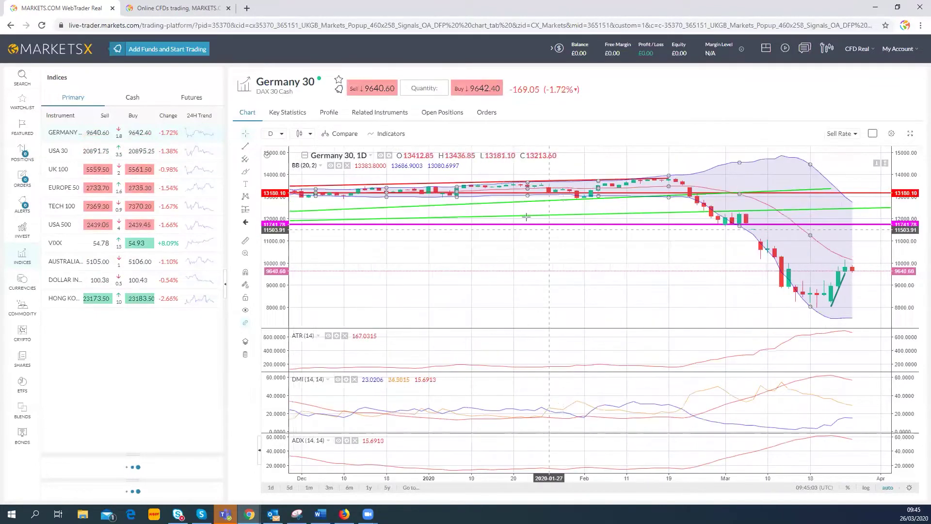
click(282, 134)
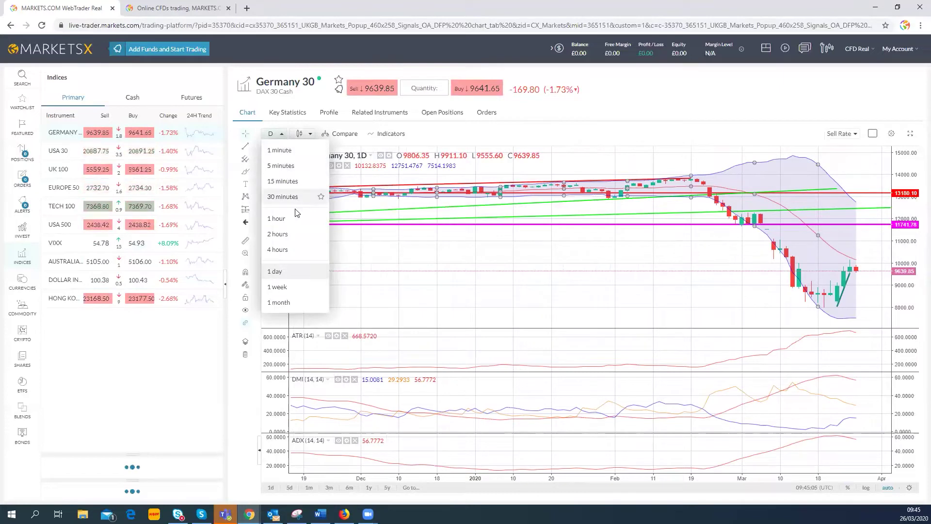
click(276, 219)
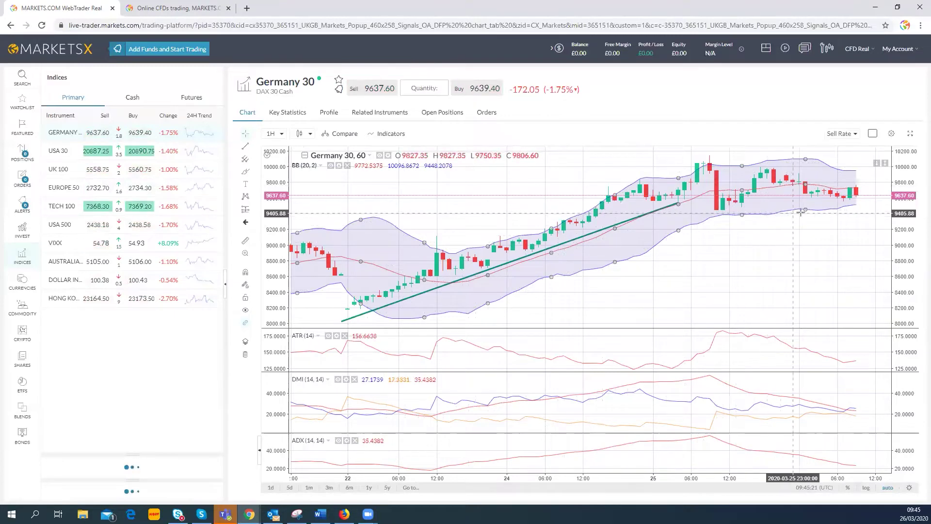
scroll(848, 204, down, 3)
scroll(848, 204, down, 1)
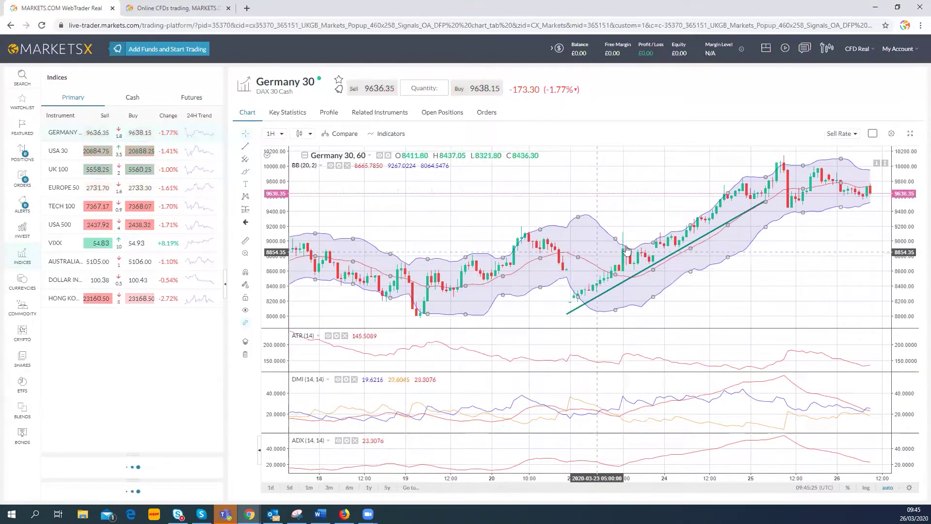
scroll(645, 228, up, 2)
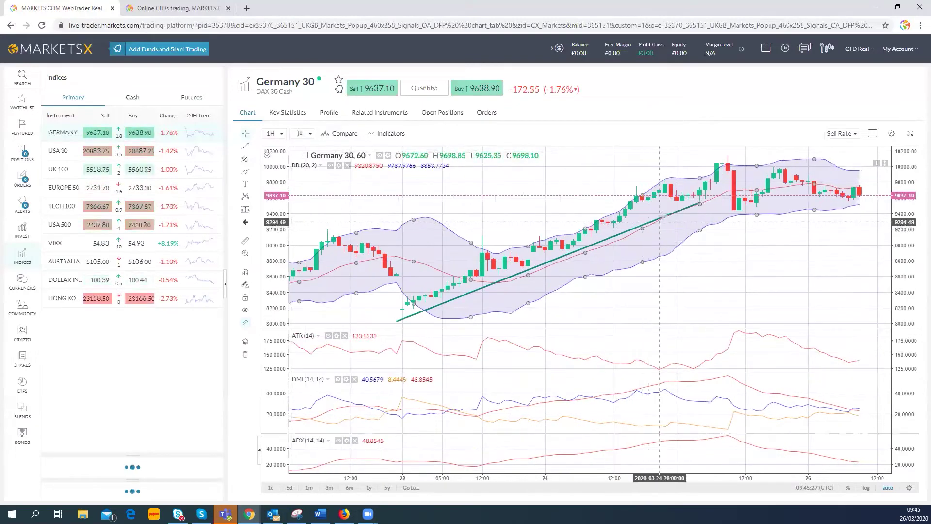
scroll(648, 228, up, 1)
click(619, 219)
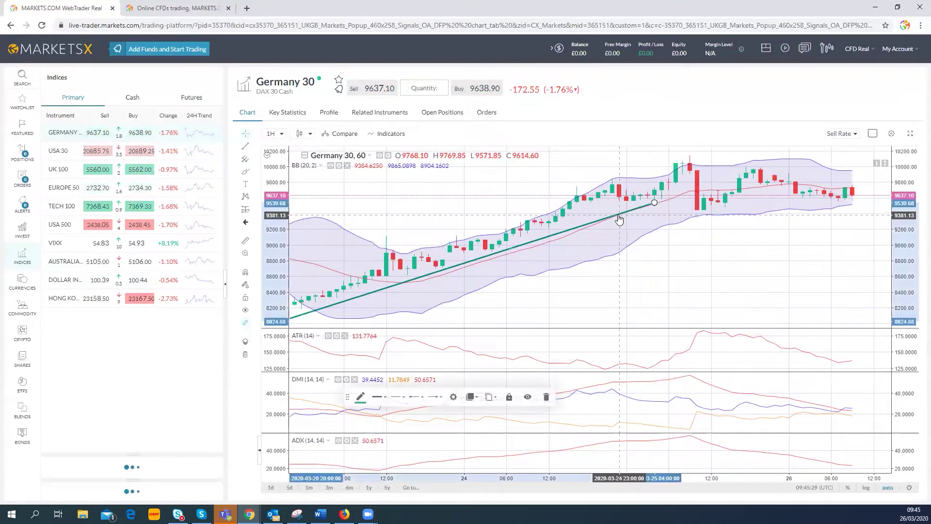
click(548, 396)
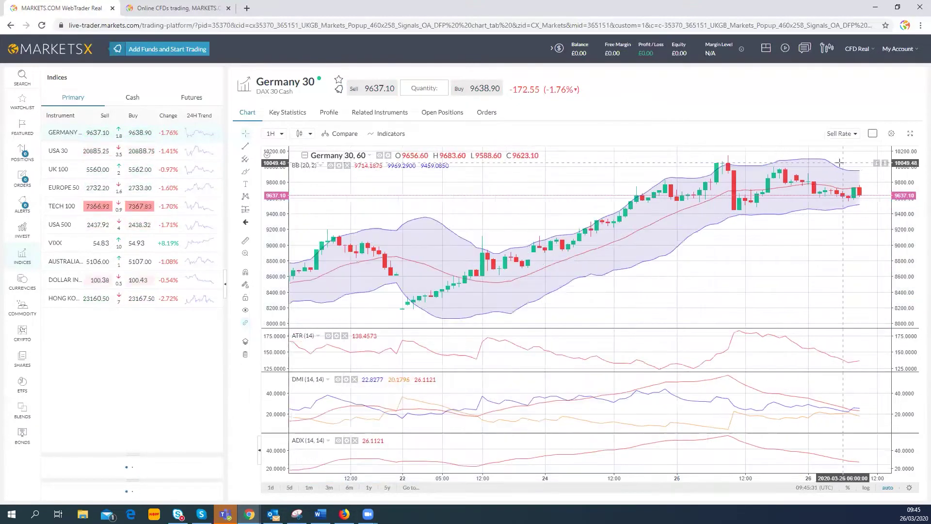
scroll(637, 309, up, 2)
scroll(822, 180, up, 1)
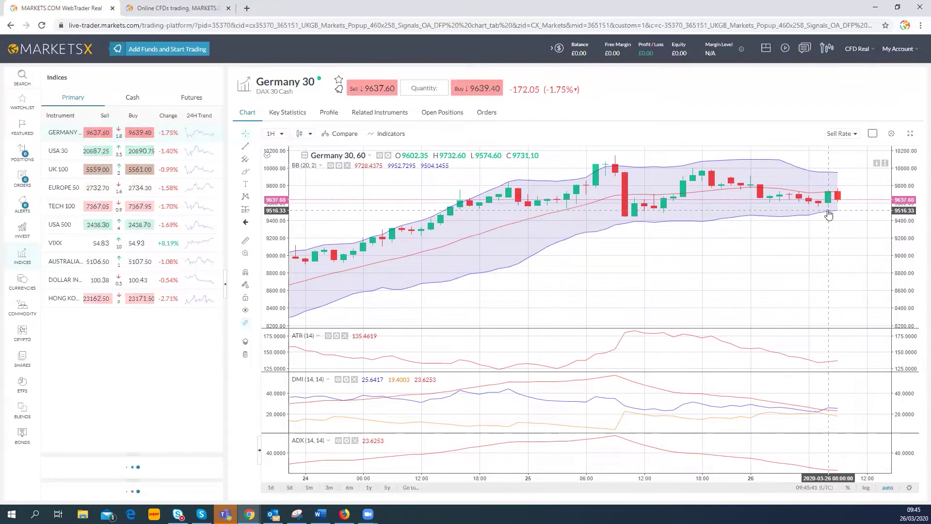
scroll(825, 209, down, 3)
scroll(803, 201, down, 3)
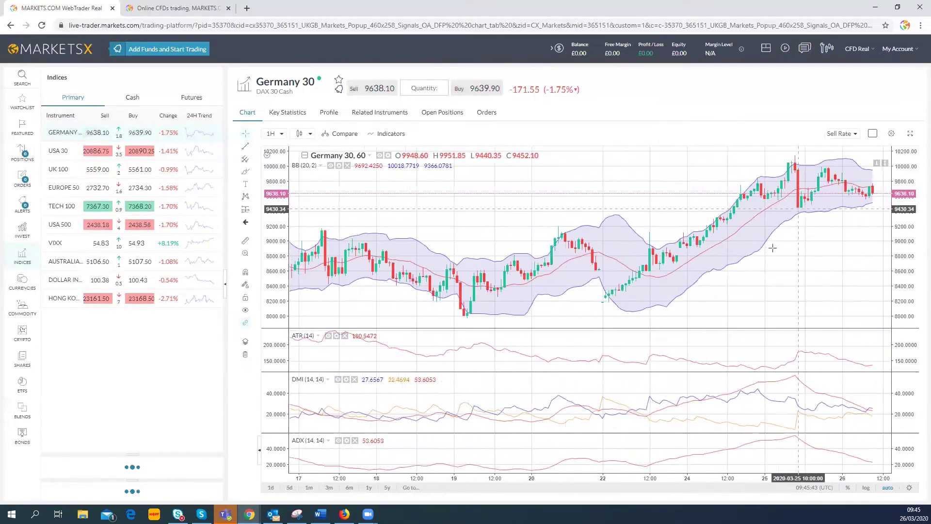
scroll(580, 270, down, 3)
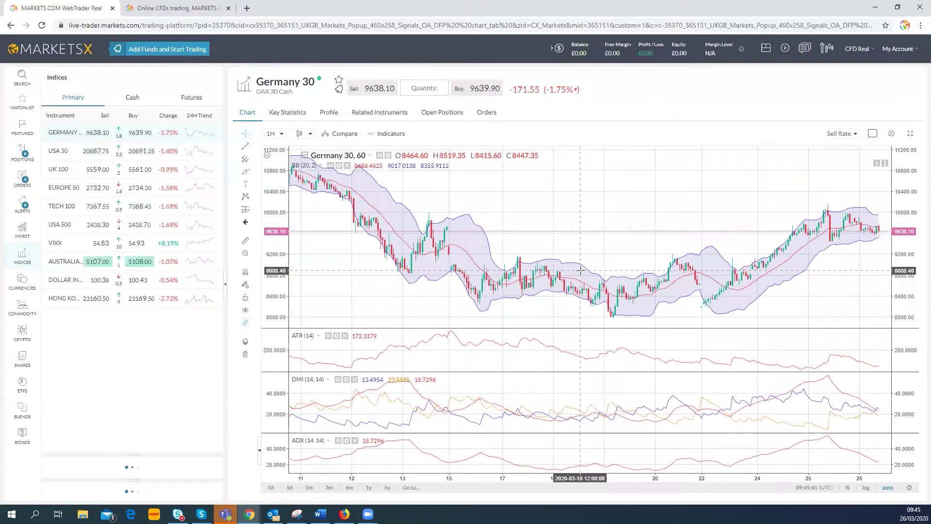
scroll(671, 287, up, 3)
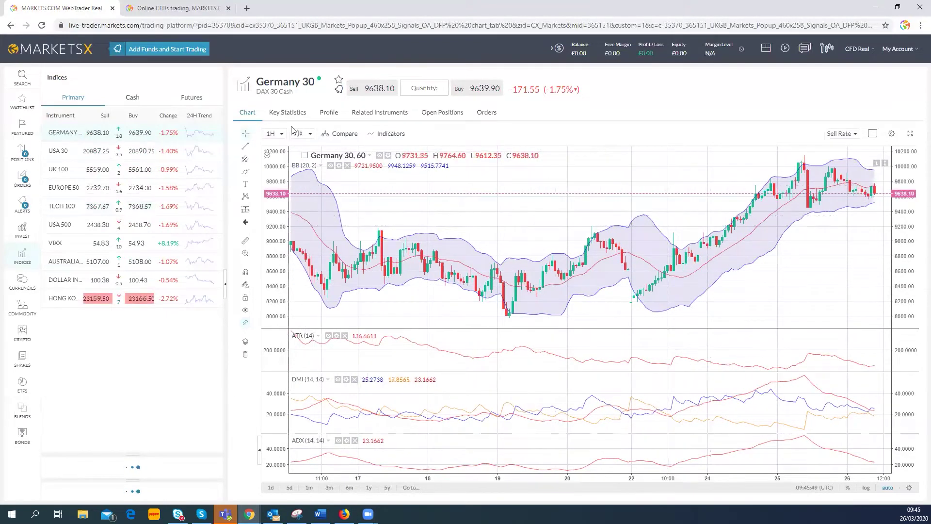
Change the timeframe from 1H to 1 day and zoom the chart to show the trendlines
click(282, 138)
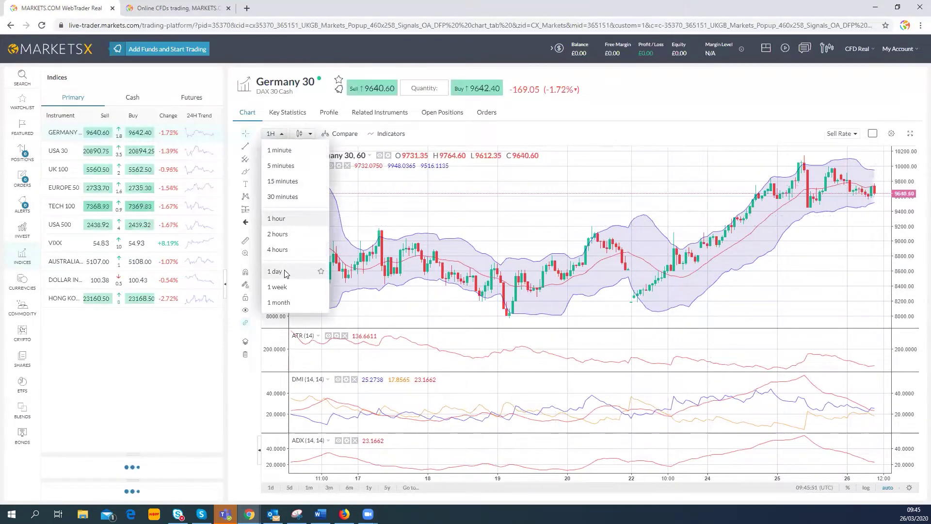
click(276, 270)
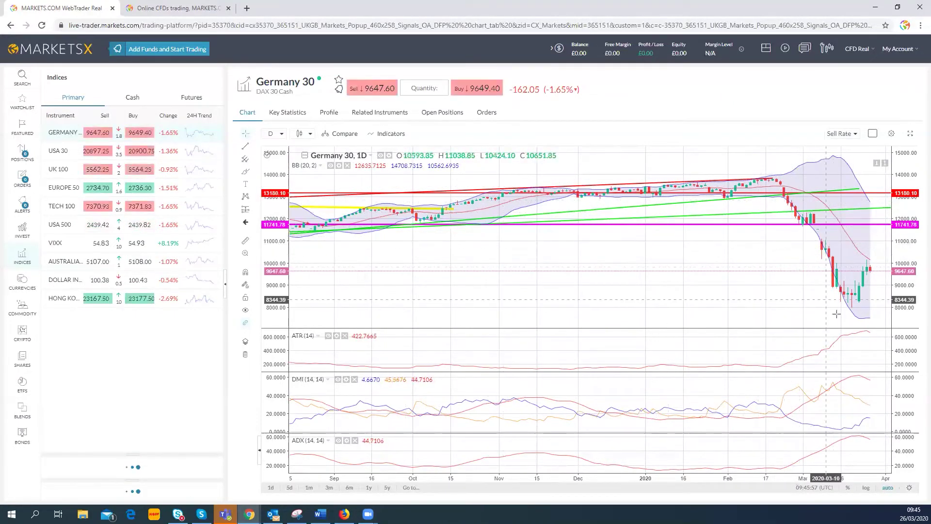
scroll(846, 298, up, 5)
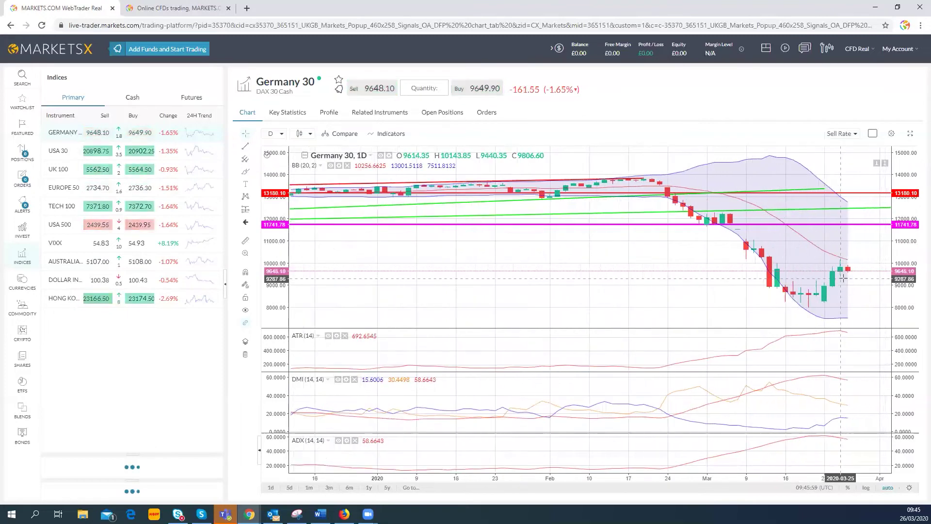
scroll(851, 278, up, 3)
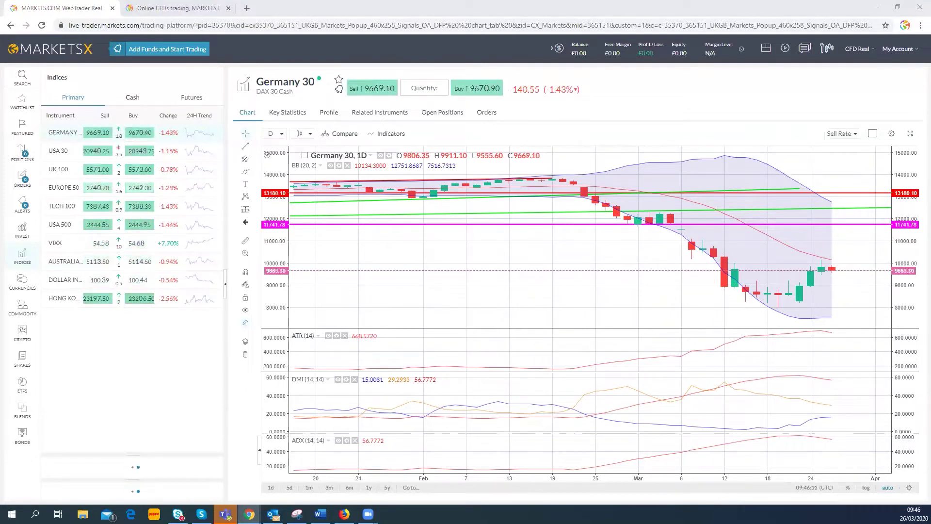
scroll(731, 348, down, 5)
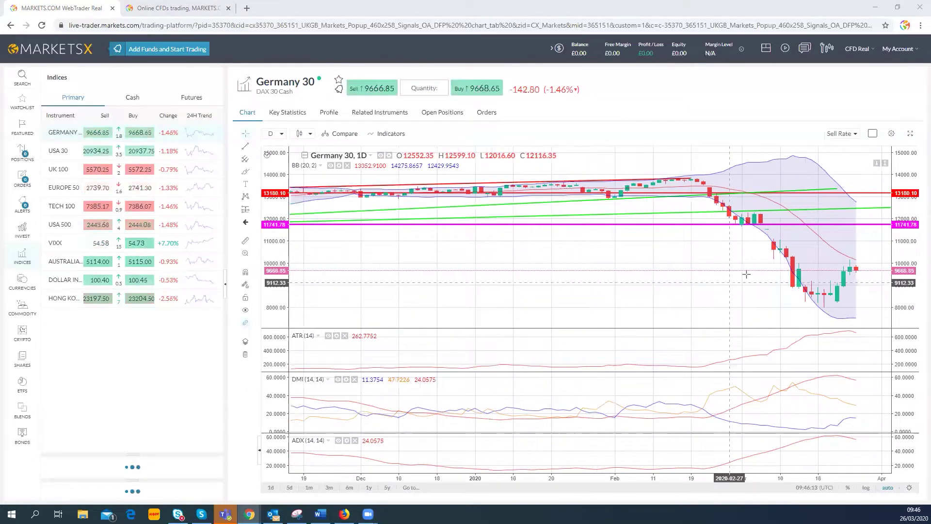
Delete the BB (20, 2) Bollinger Bands indicator from the Germany 30 daily chart
click(347, 166)
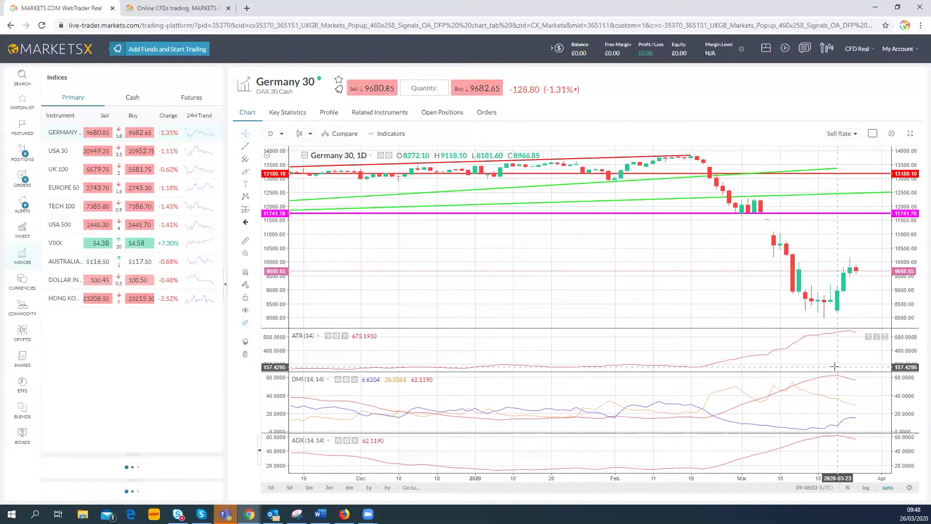
scroll(831, 364, down, 1)
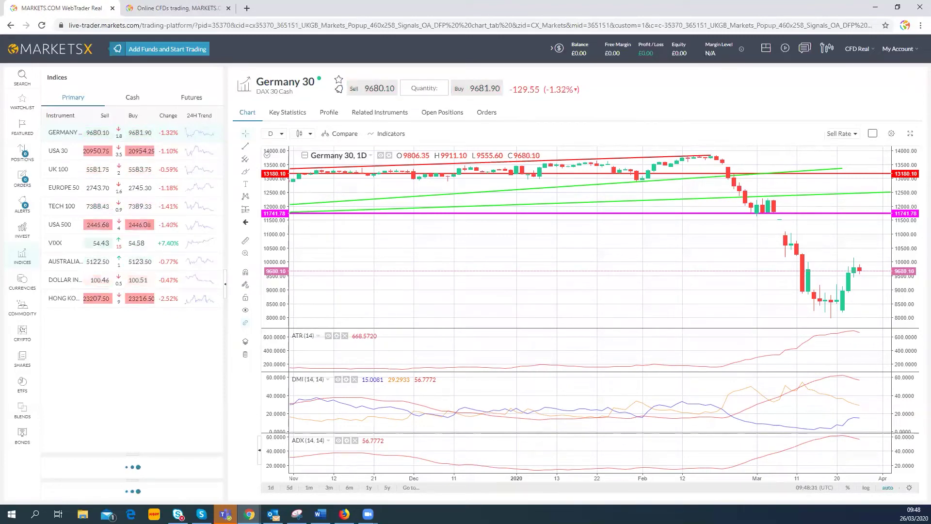
scroll(746, 460, down, 2)
scroll(746, 460, down, 4)
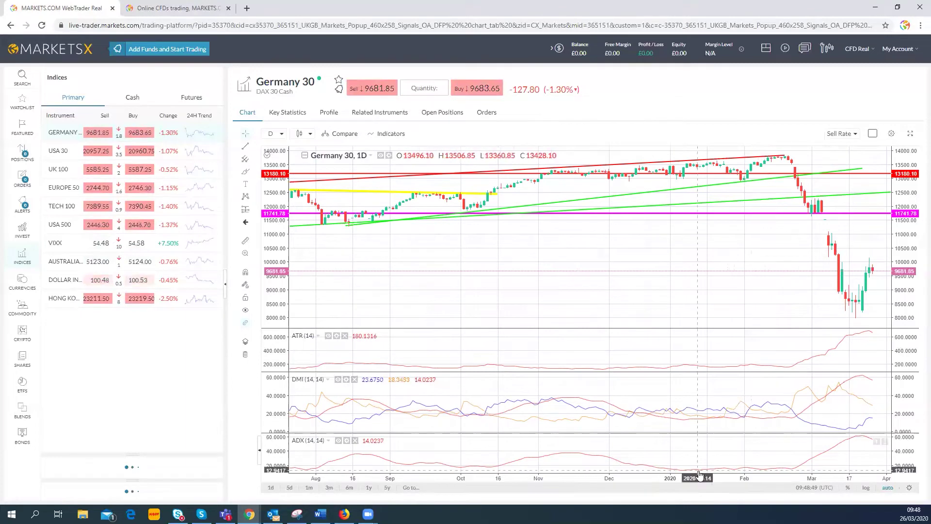
scroll(441, 222, down, 5)
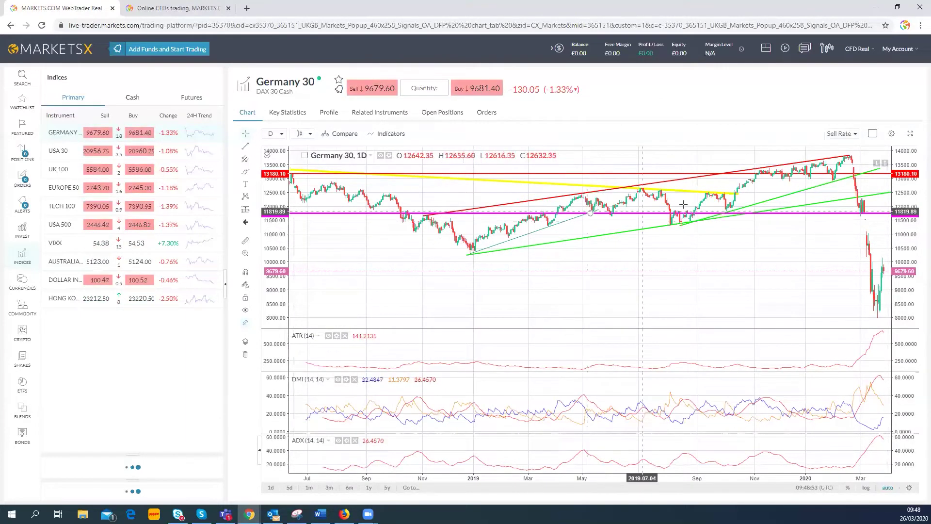
scroll(728, 315, up, 5)
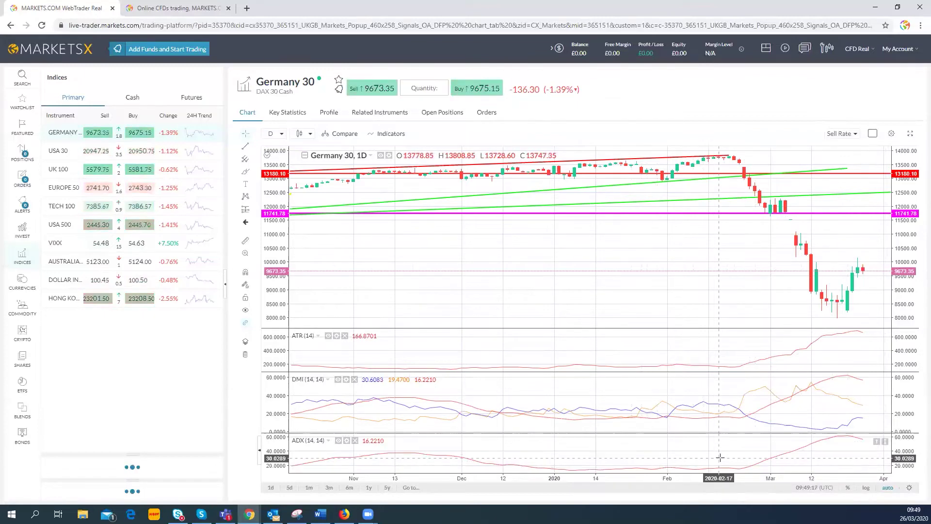
Delete the ADX (14, 14) pane, leaving only ATR and DMI below the chart
scroll(720, 457, down, 2)
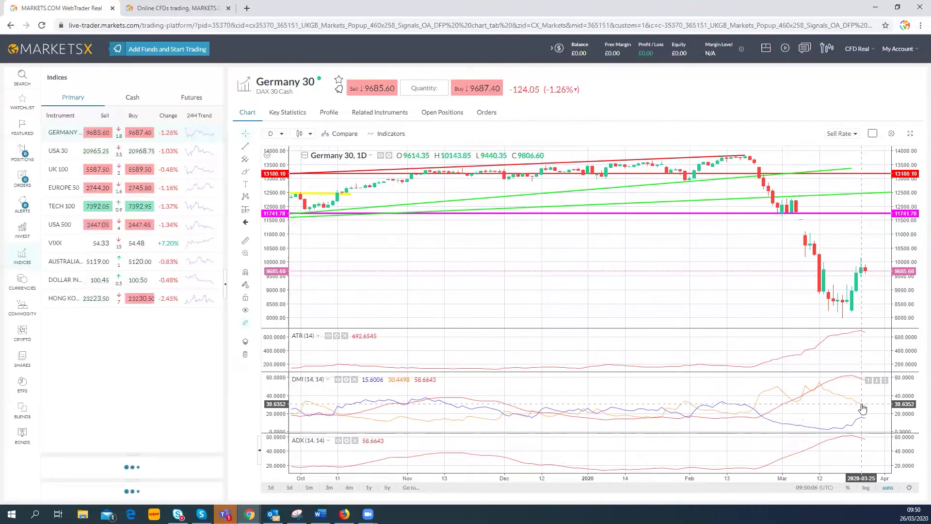
click(355, 440)
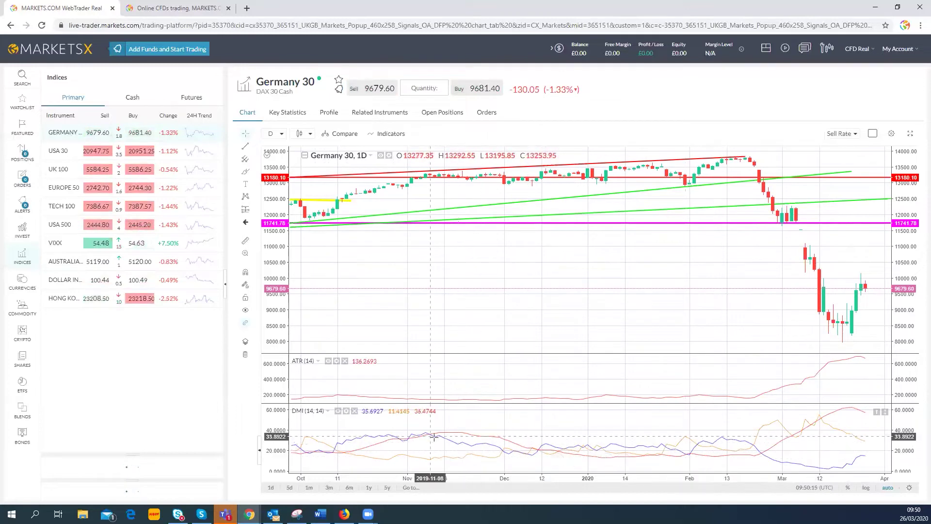
Dismiss the indicator list unchanged and open the DMI (14, 14) style settings
click(383, 136)
scroll(547, 301, down, 6)
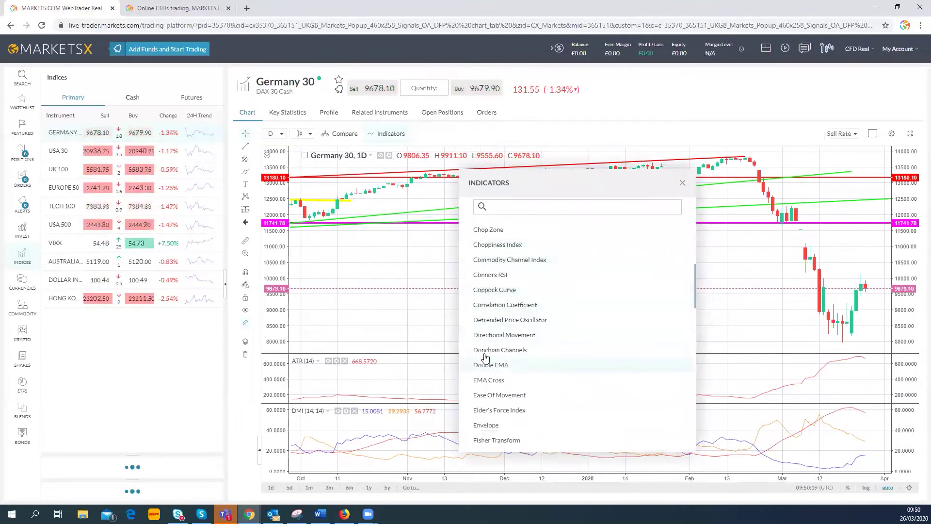
click(683, 183)
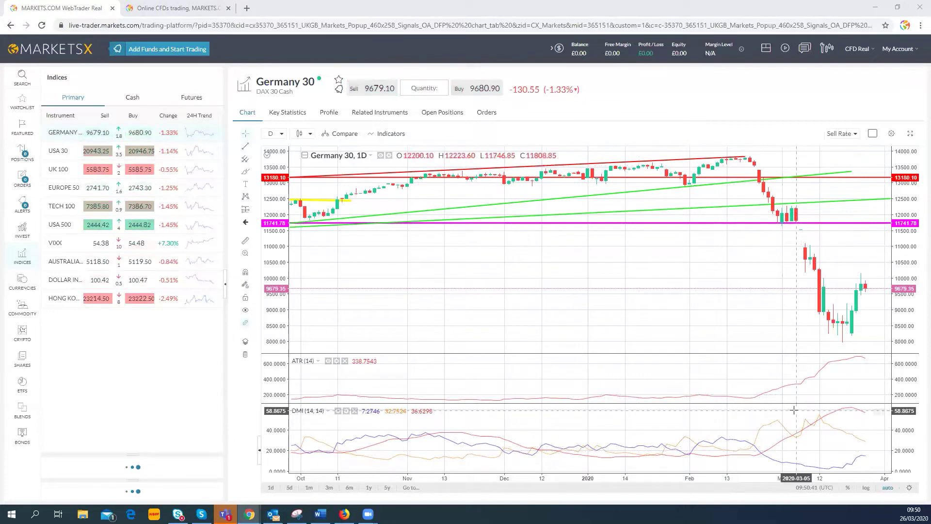
click(347, 412)
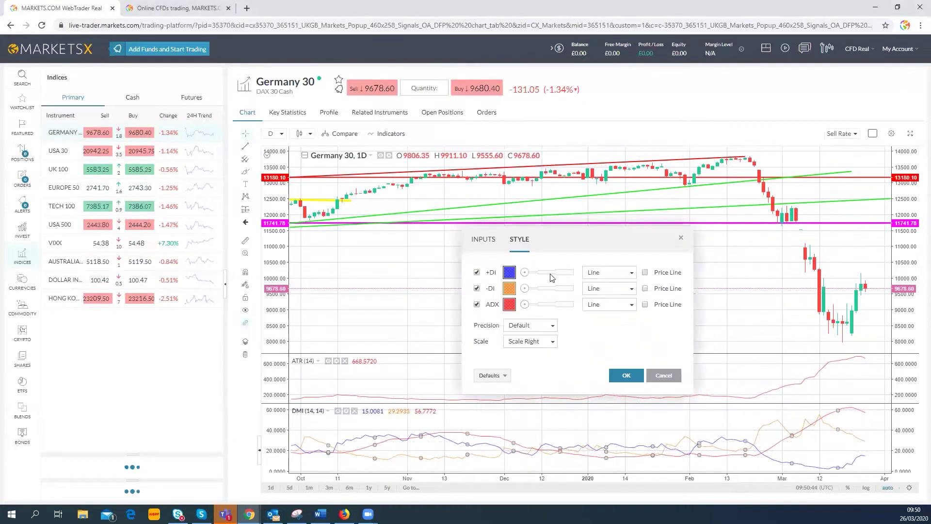